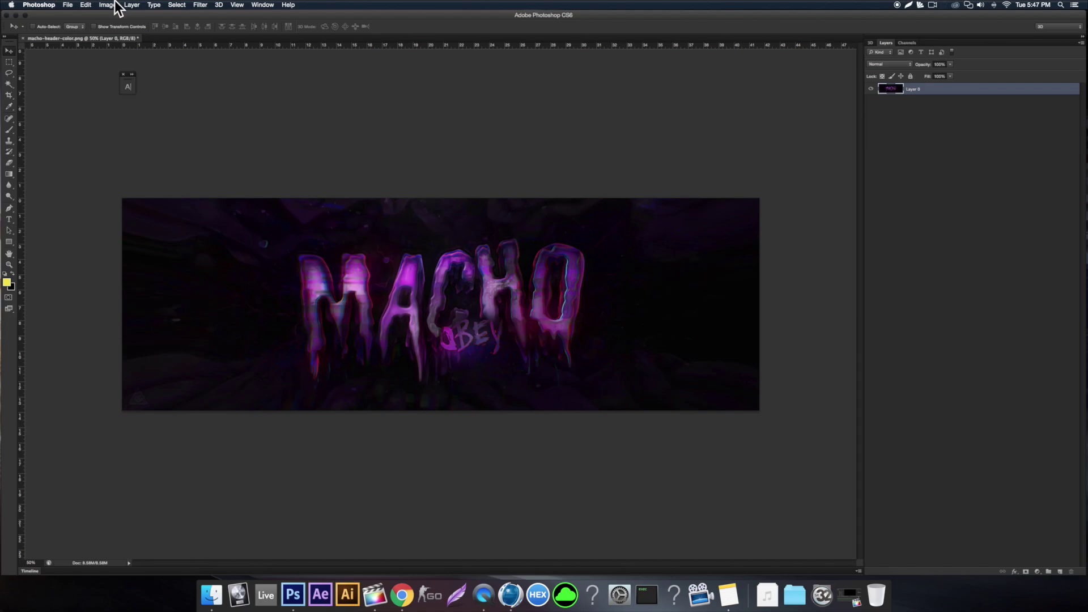
In Replace Color, sample the magenta MACHO letters, set Hue to about -145 and lower Fuzziness
{"action": "left_click", "coordinate": [114, 6]}
{"action": "mouse_move", "coordinate": [117, 31]}
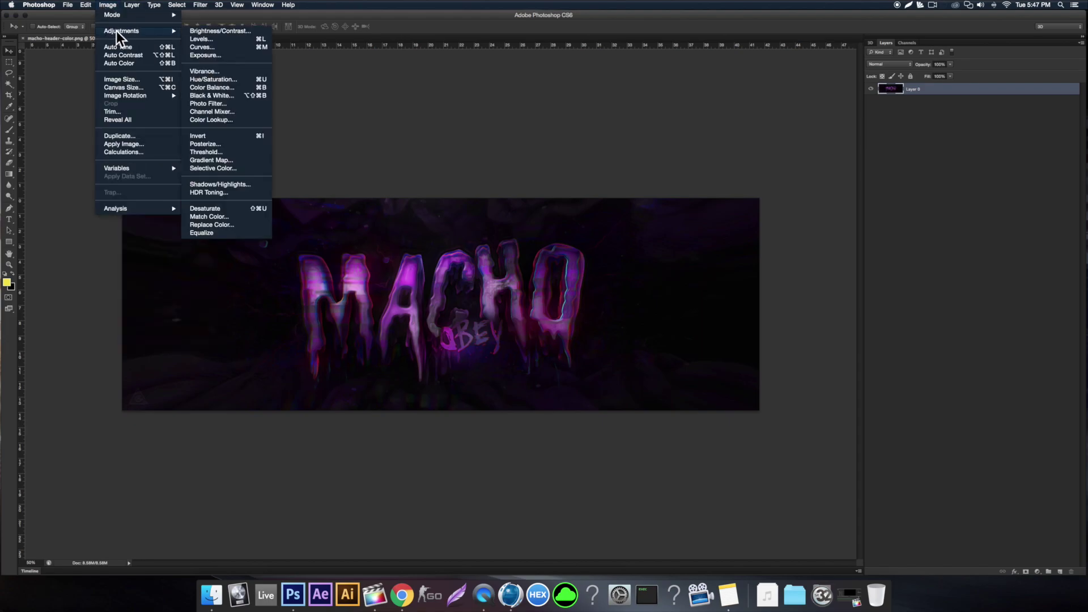
{"action": "left_click", "coordinate": [228, 225]}
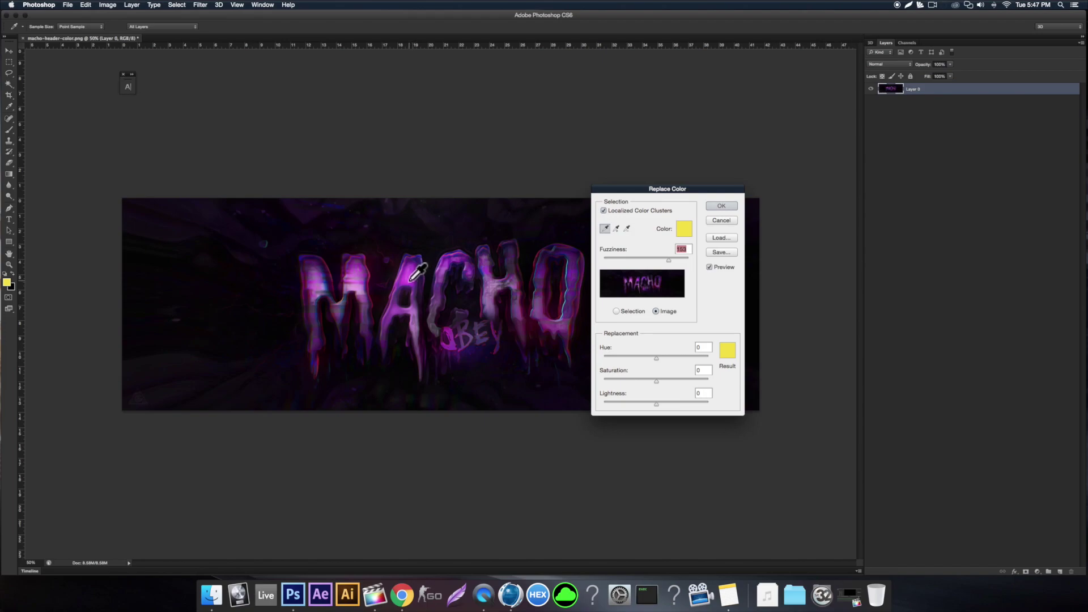
{"action": "left_click", "coordinate": [415, 280]}
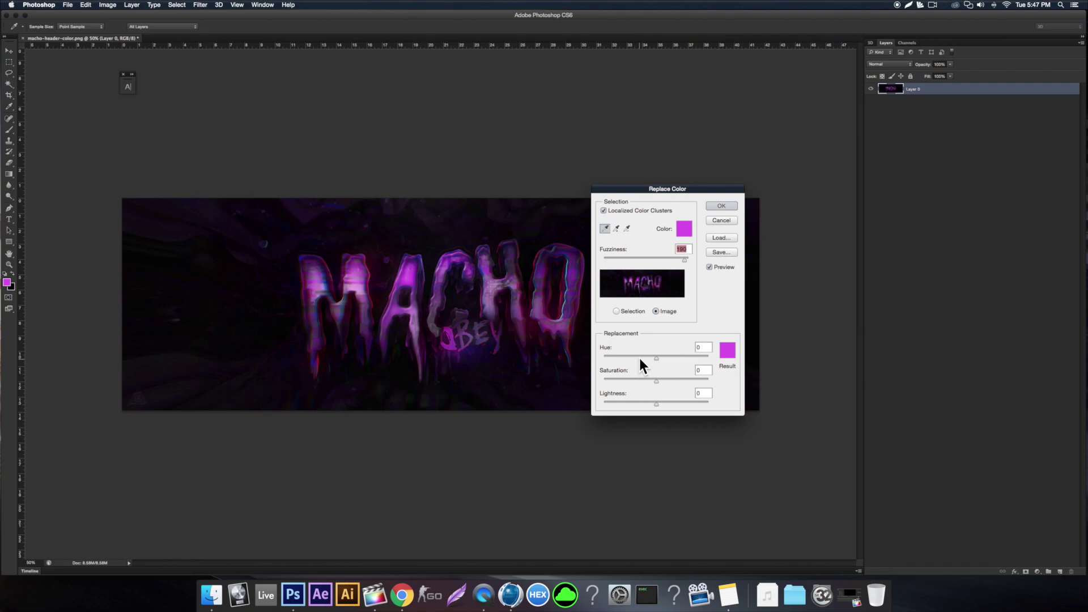
{"action": "left_click_drag", "start_coordinate": [640, 358], "coordinate": [613, 355]}
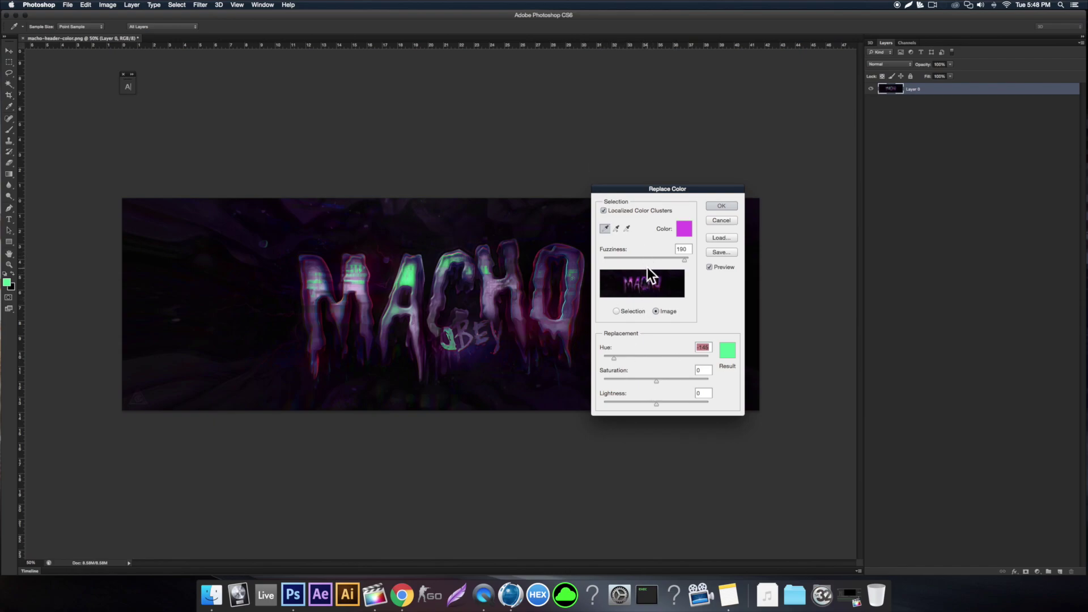
{"action": "left_click_drag", "start_coordinate": [642, 256], "coordinate": [623, 256]}
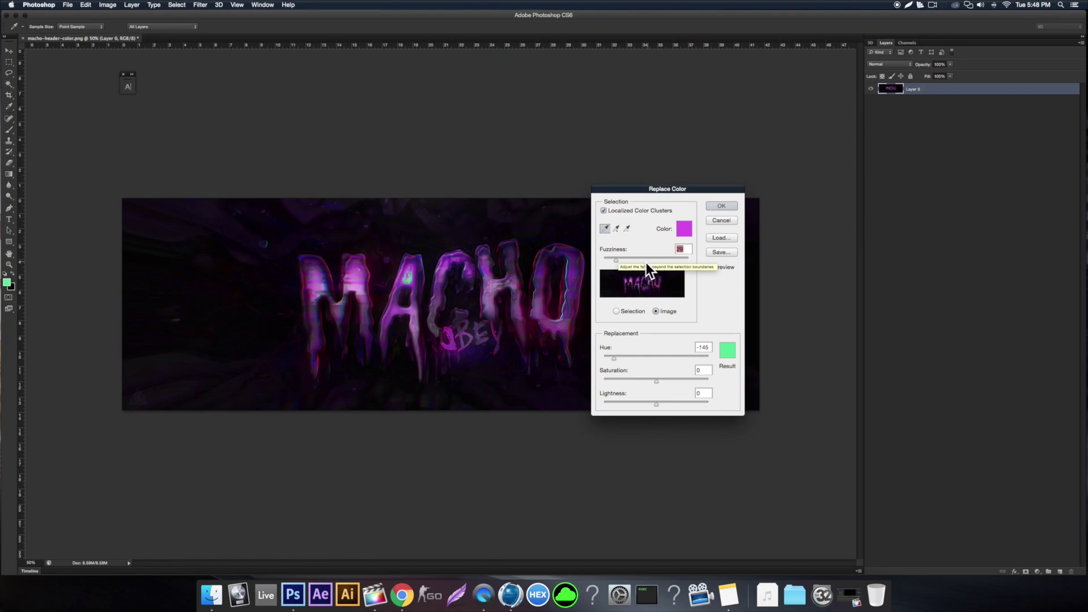
Try Fuzziness 200 with different Hue, Saturation and Lightness values, then discard the replacement
{"action": "left_click_drag", "start_coordinate": [648, 258], "coordinate": [691, 258]}
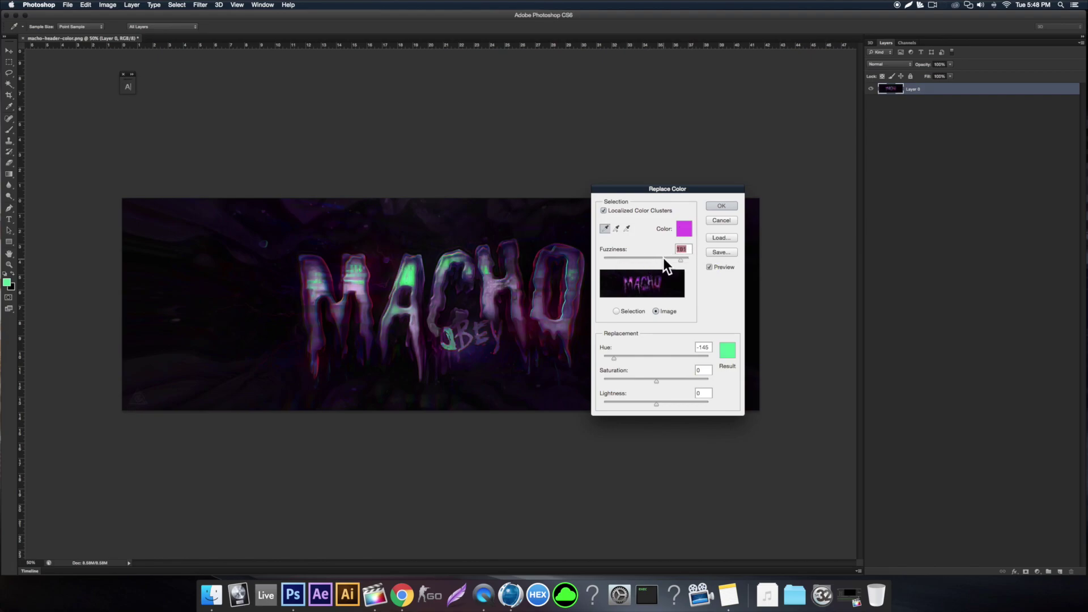
{"action": "left_click_drag", "start_coordinate": [632, 357], "coordinate": [658, 358]}
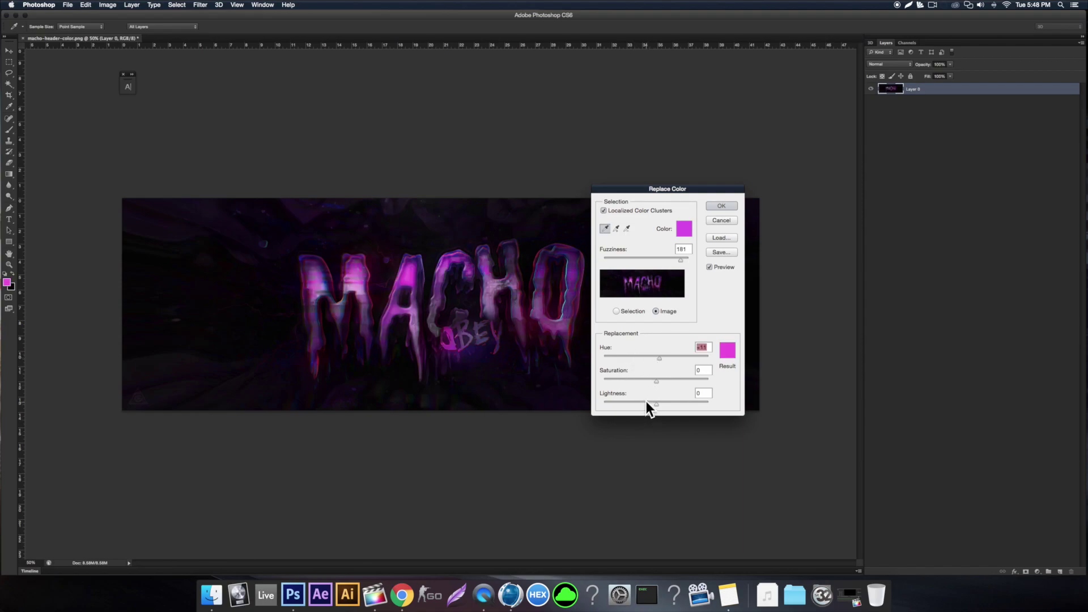
{"action": "left_click_drag", "start_coordinate": [646, 401], "coordinate": [570, 401]}
{"action": "left_click_drag", "start_coordinate": [656, 381], "coordinate": [603, 381]}
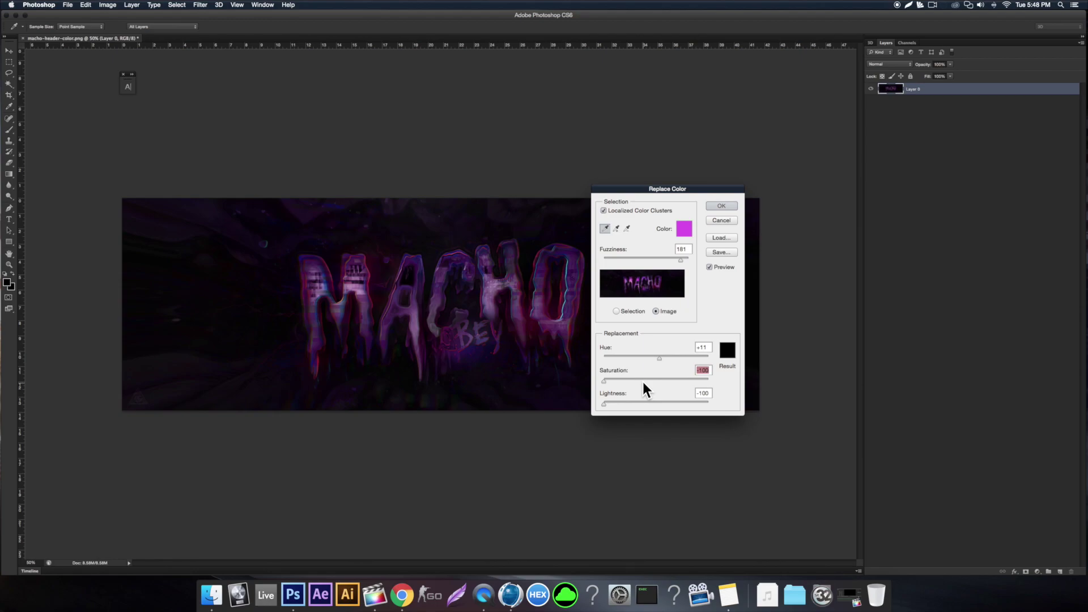
{"action": "left_click", "coordinate": [653, 402]}
{"action": "left_click_drag", "start_coordinate": [680, 258], "coordinate": [692, 260]}
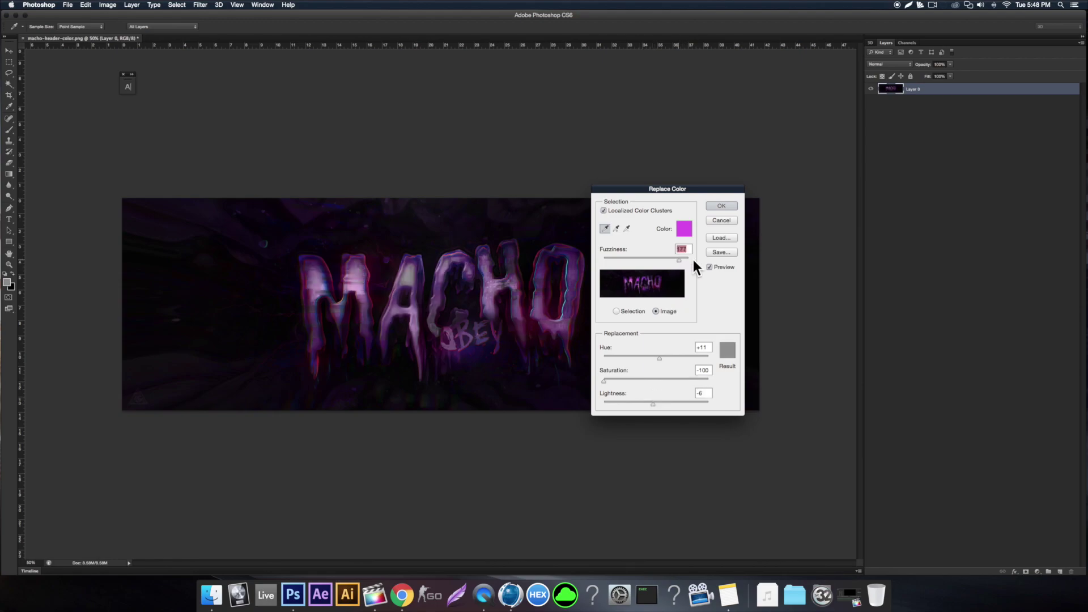
{"action": "left_click", "coordinate": [220, 285]}
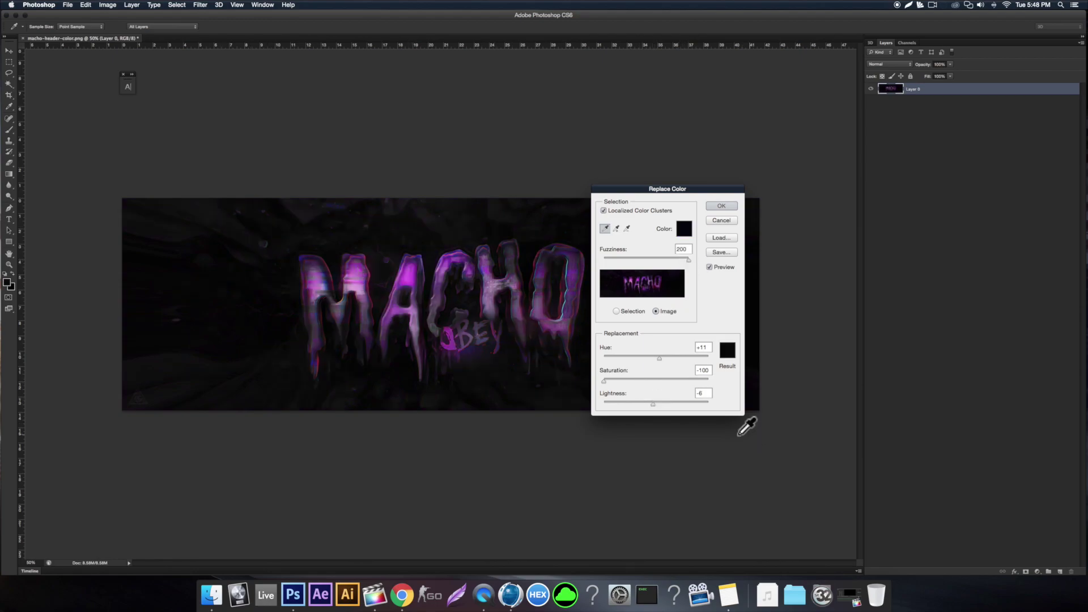
{"action": "left_click_drag", "start_coordinate": [653, 404], "coordinate": [725, 399]}
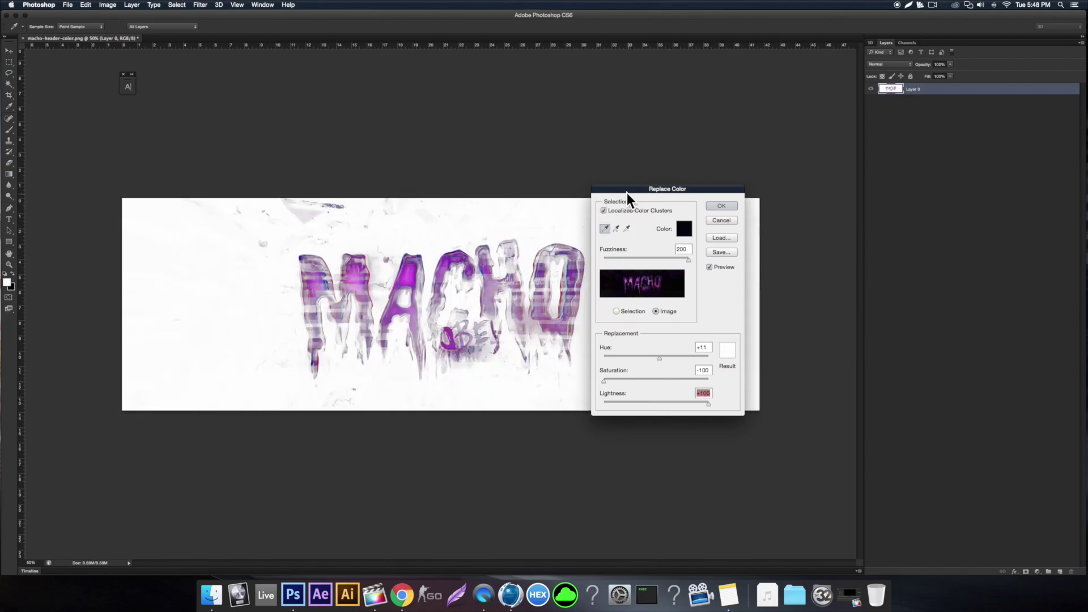
{"action": "left_click_drag", "start_coordinate": [627, 190], "coordinate": [719, 186]}
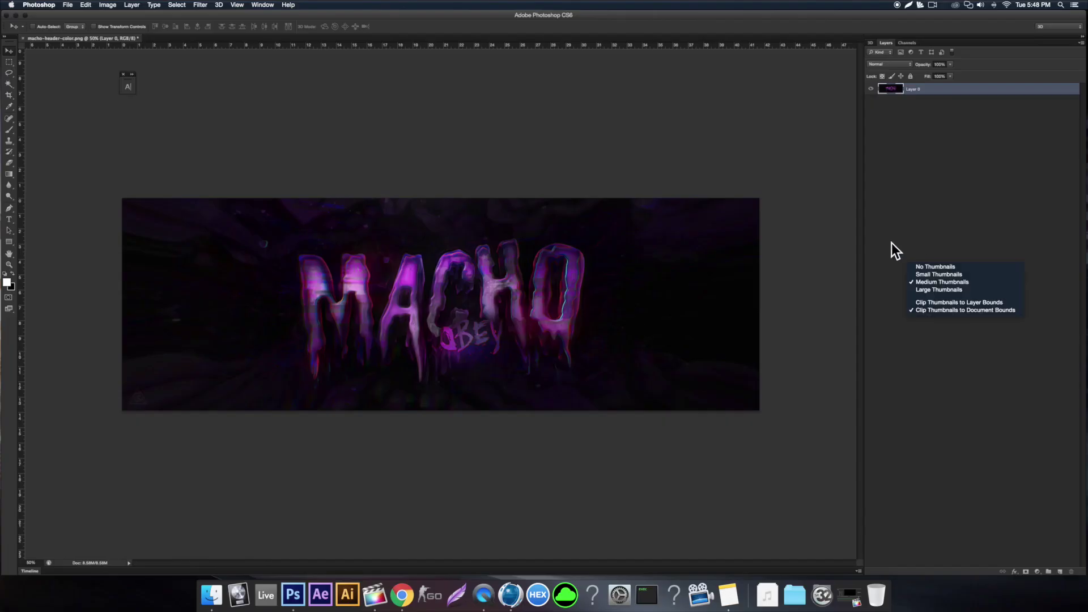
Add a Color Lookup adjustment layer to the header
{"action": "left_click", "coordinate": [1042, 531]}
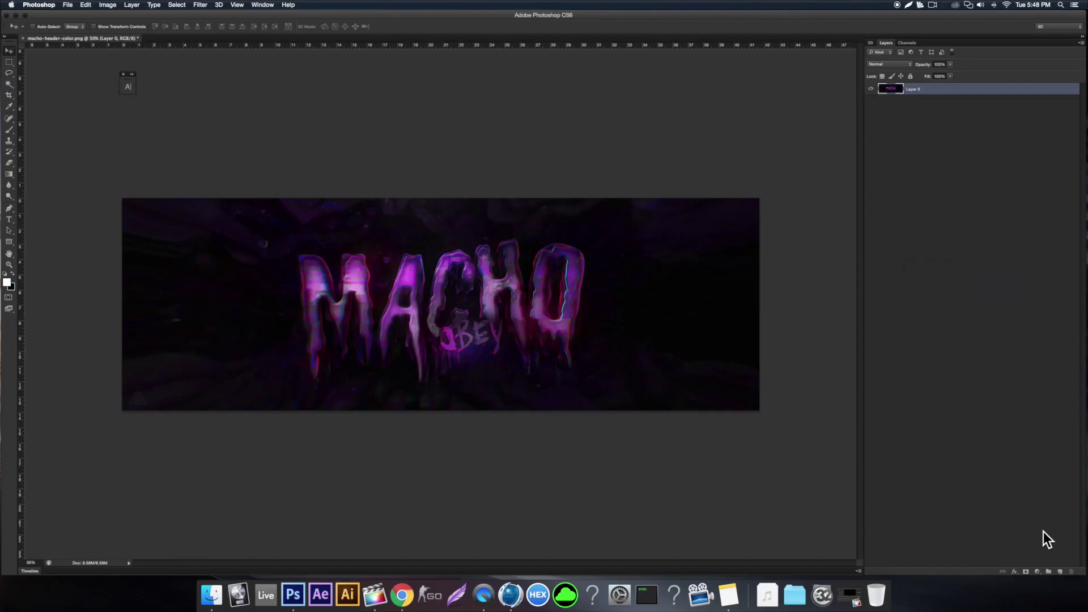
{"action": "left_click", "coordinate": [1036, 571]}
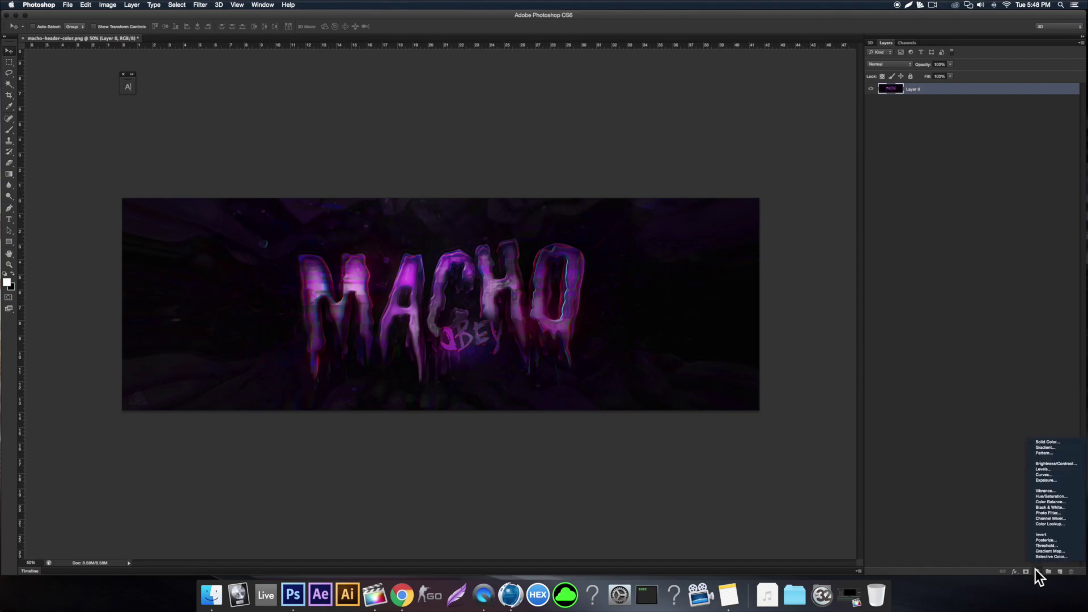
{"action": "left_click", "coordinate": [1045, 525]}
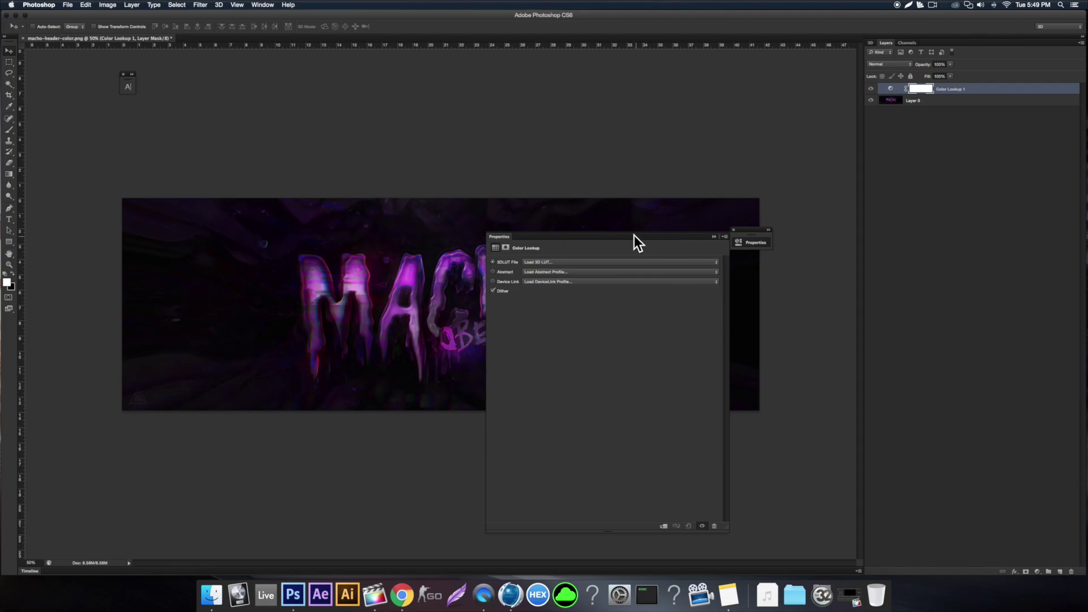
{"action": "left_click_drag", "start_coordinate": [634, 236], "coordinate": [810, 175]}
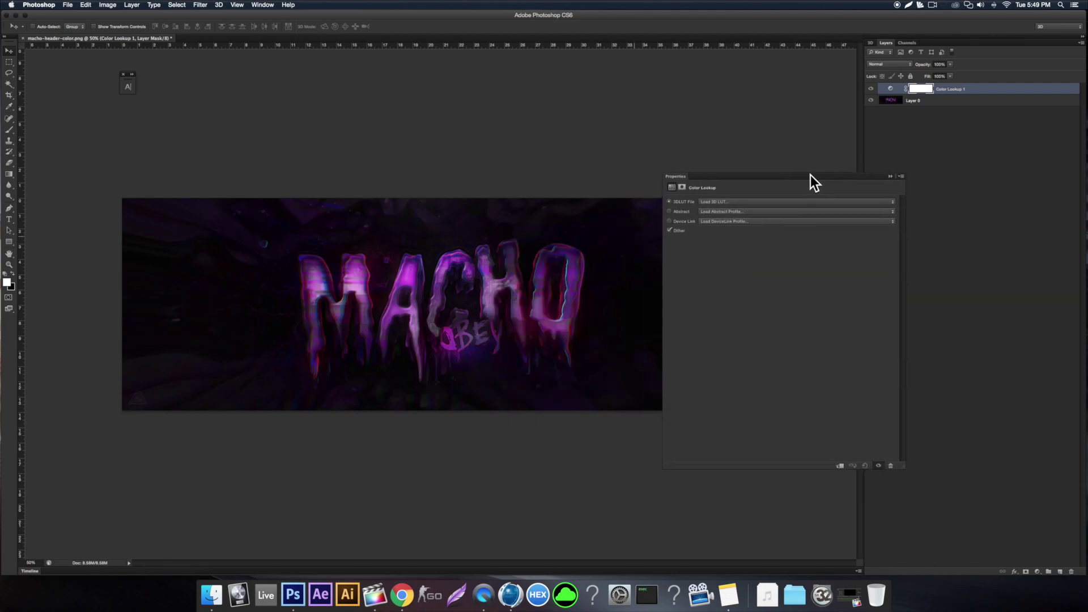
Preview the 2Strip and 3Strip looks, then choose the DropBlues.3DL lookup table
{"action": "left_click", "coordinate": [726, 200]}
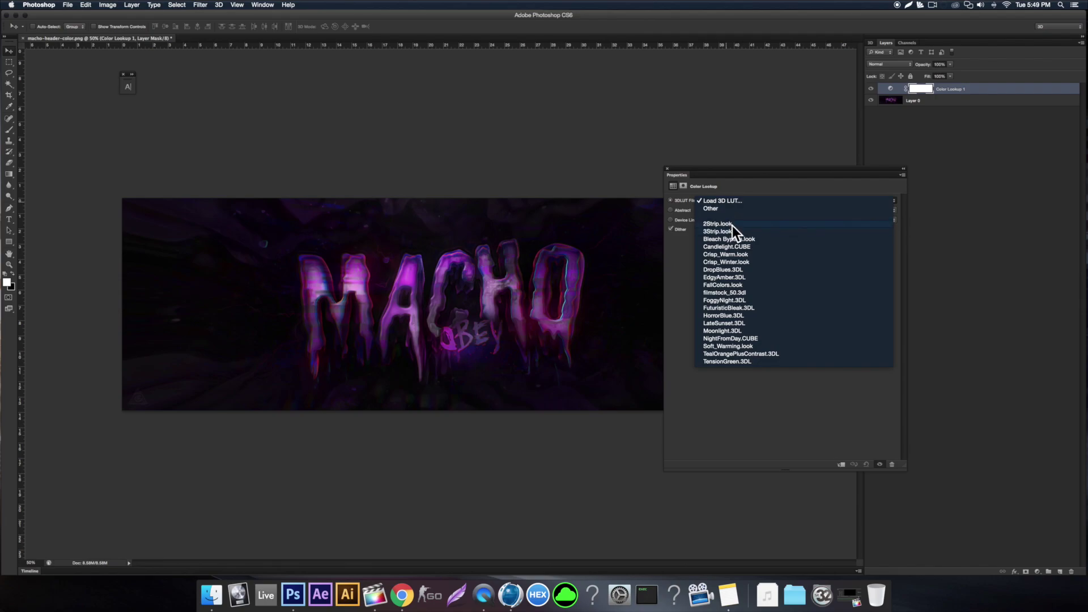
{"action": "left_click", "coordinate": [731, 225]}
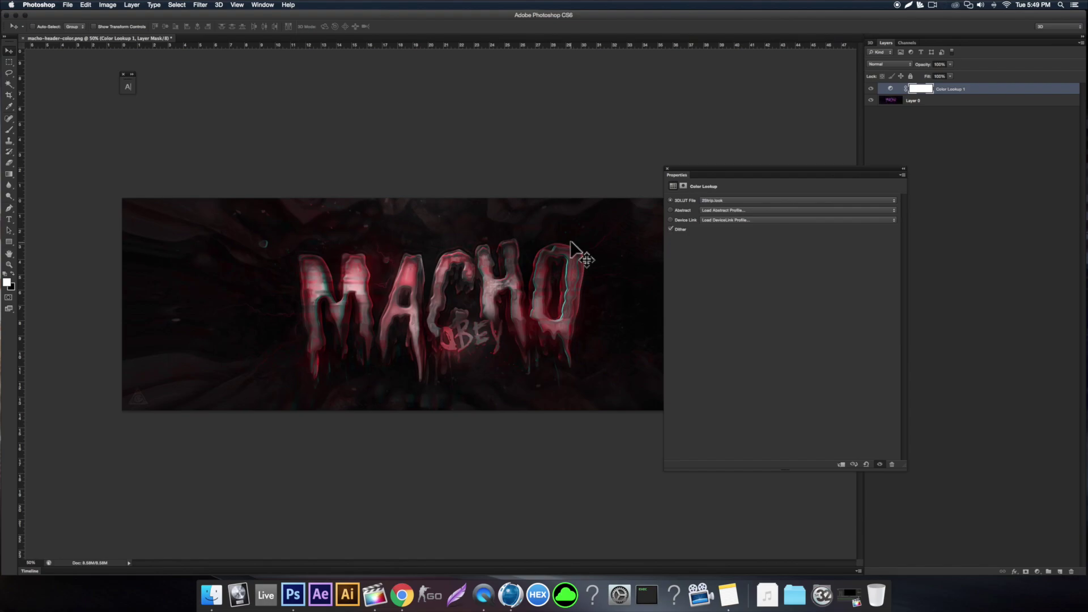
{"action": "left_click", "coordinate": [713, 200]}
{"action": "left_click", "coordinate": [722, 210]}
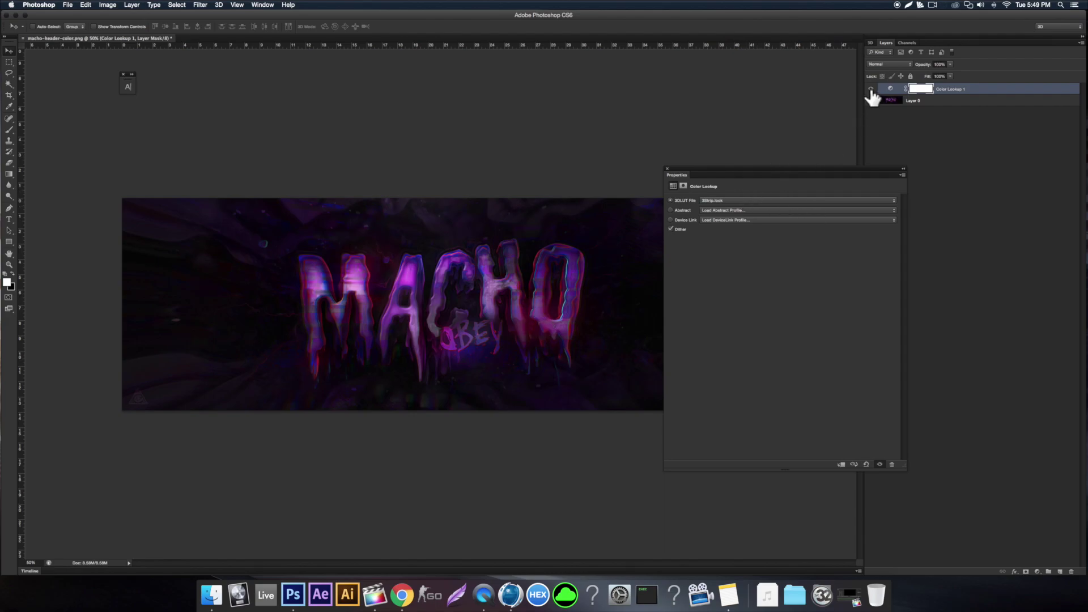
{"action": "left_click", "coordinate": [733, 202]}
{"action": "left_click", "coordinate": [745, 238]}
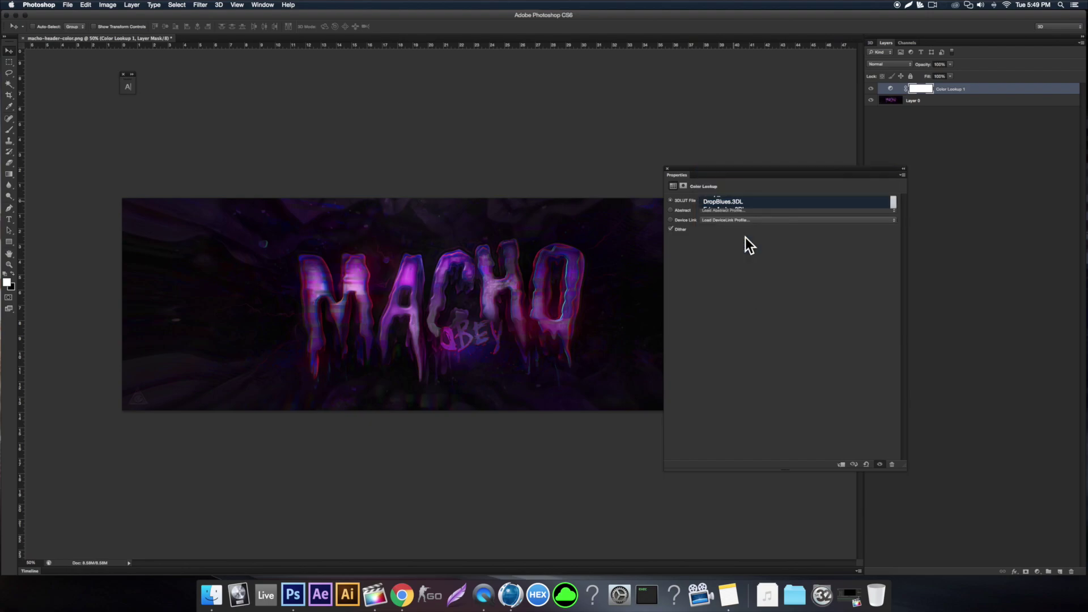
{"action": "left_click_drag", "start_coordinate": [709, 169], "coordinate": [859, 228]}
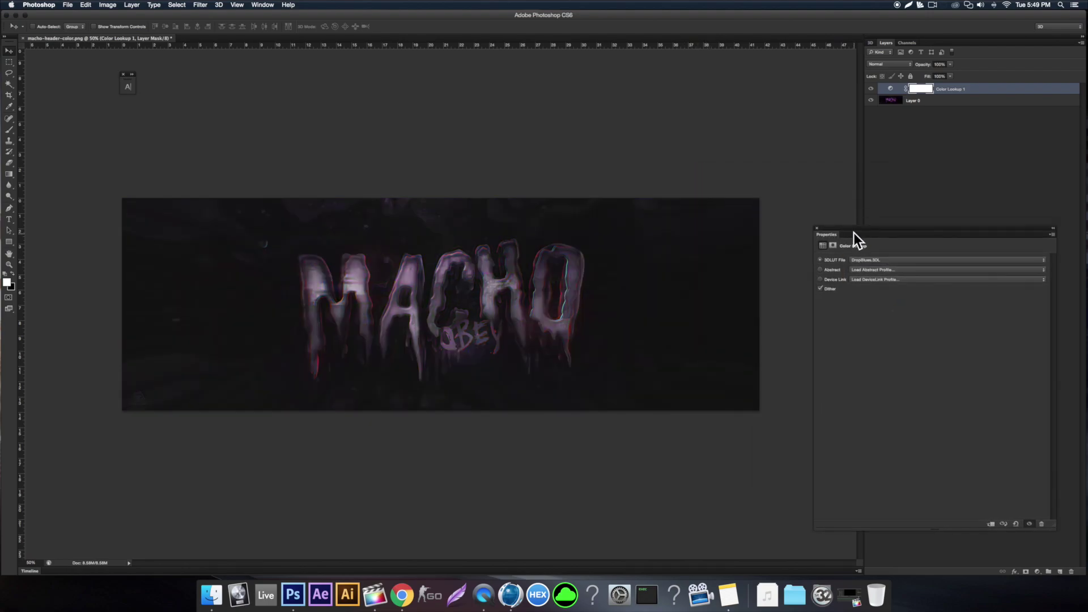
{"action": "left_click", "coordinate": [871, 89]}
{"action": "left_click", "coordinate": [871, 89]}
{"action": "left_click", "coordinate": [871, 89]}
{"action": "left_click", "coordinate": [871, 89]}
{"action": "left_click", "coordinate": [1036, 571]}
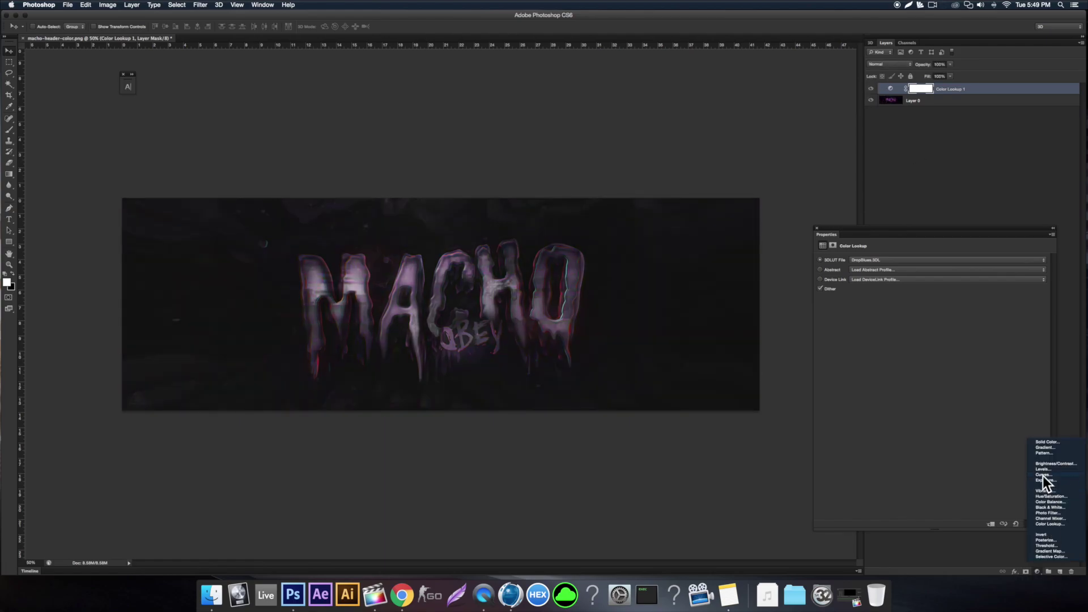
{"action": "left_click", "coordinate": [1043, 474]}
{"action": "left_click_drag", "start_coordinate": [939, 333], "coordinate": [939, 341]}
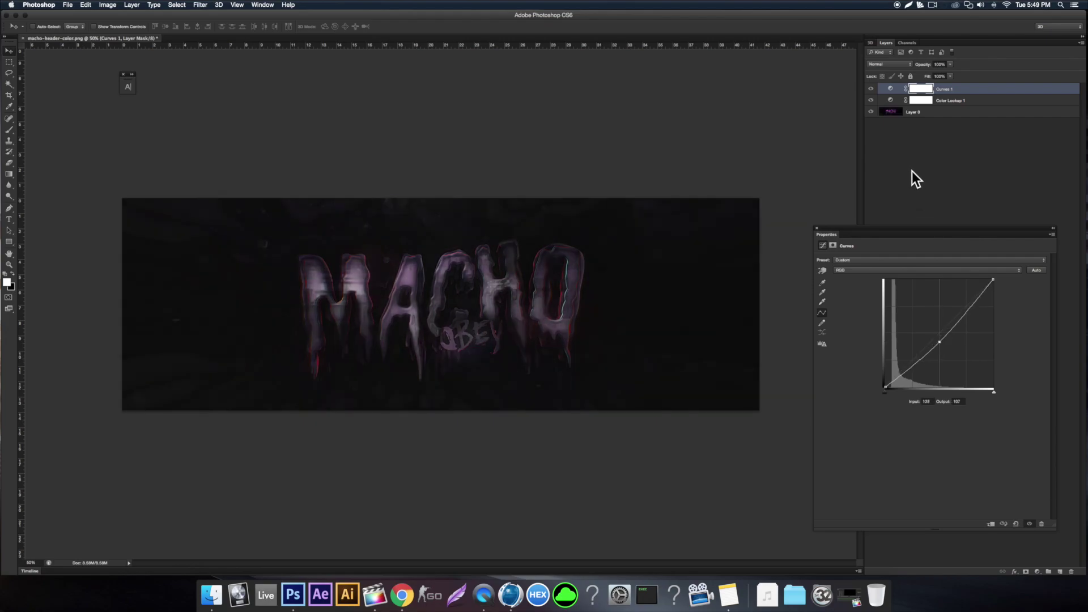
{"action": "key", "text": "super+alt+z"}
{"action": "key", "text": "super+alt+z"}
{"action": "key", "text": "super+alt+z"}
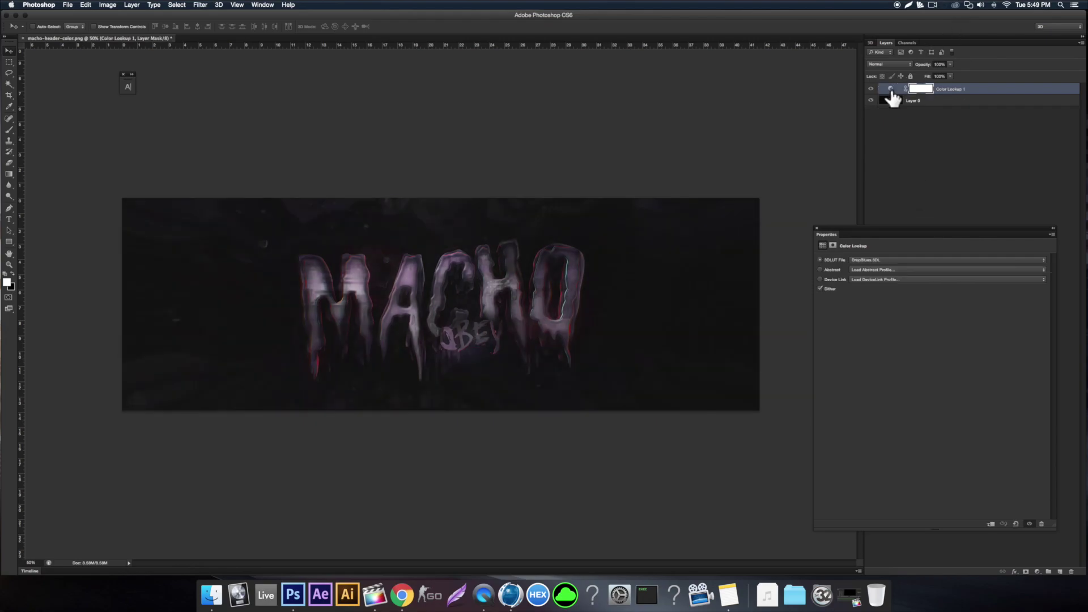
Preview the Gold-Blue and Green-Red abstract profiles and Device Link, then go back to the DropBlues 3DLUT
{"action": "left_click", "coordinate": [873, 270]}
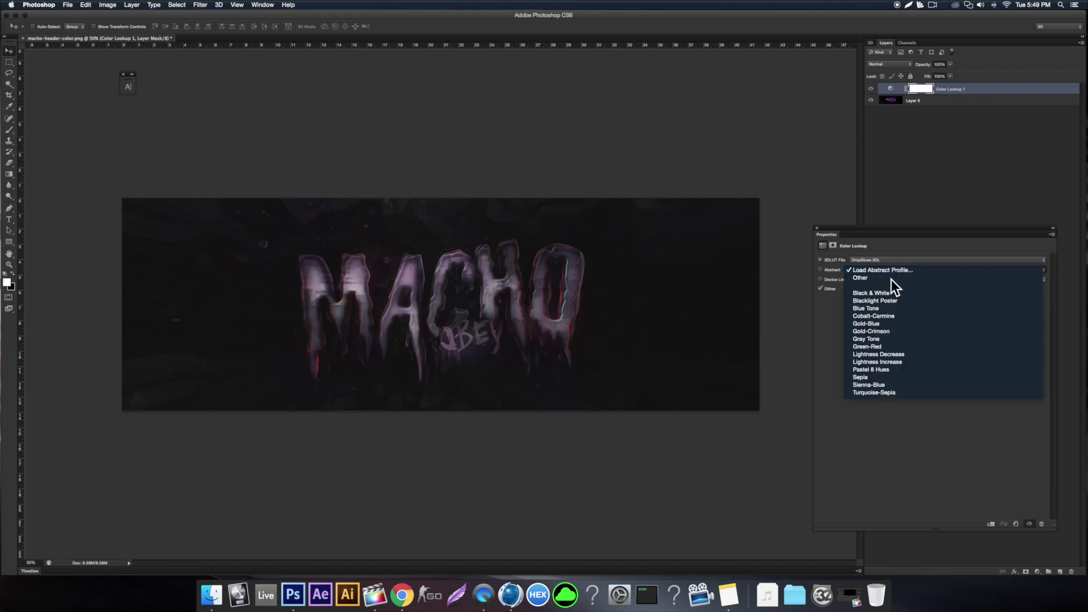
{"action": "left_click", "coordinate": [883, 323]}
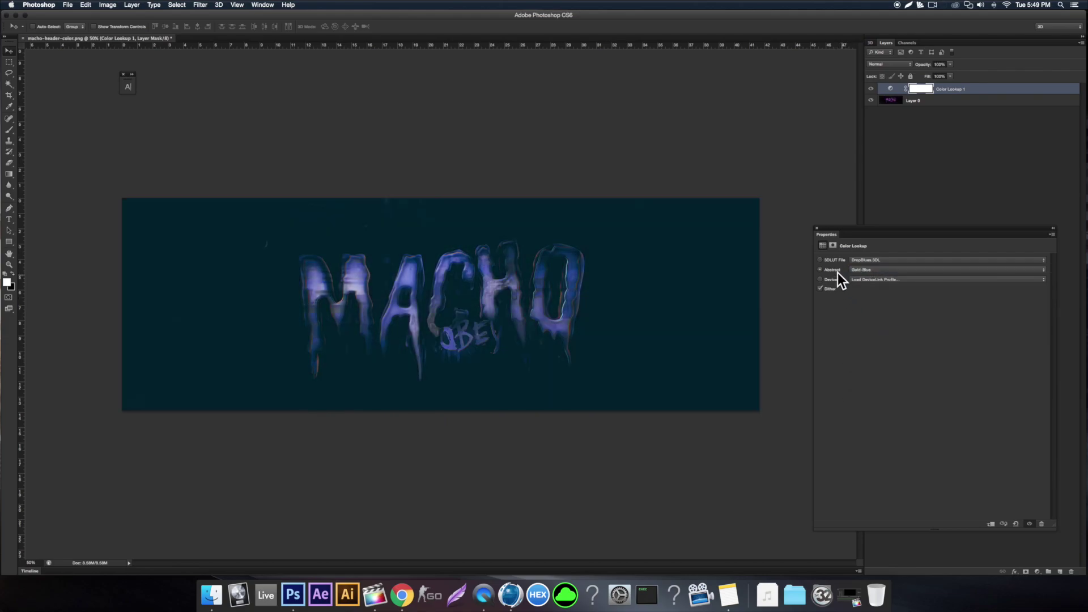
{"action": "left_click", "coordinate": [882, 268]}
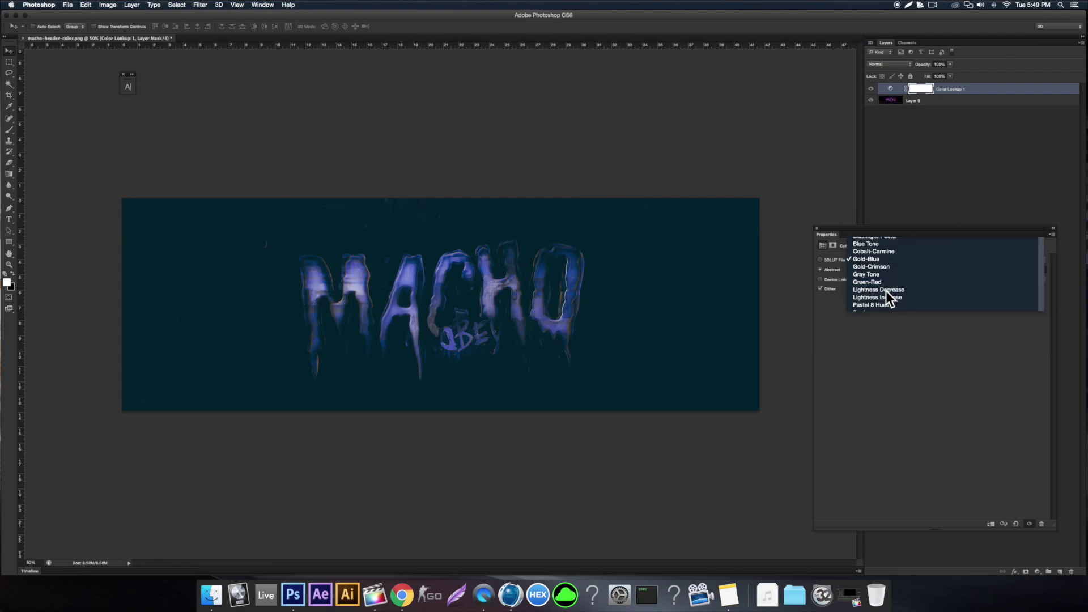
{"action": "left_click", "coordinate": [886, 291]}
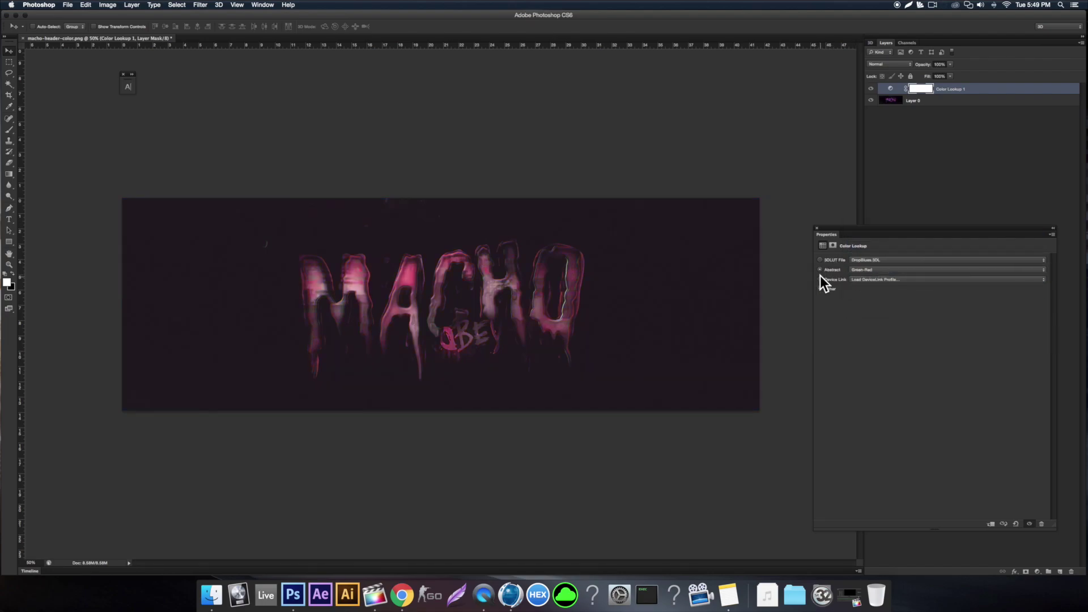
{"action": "left_click", "coordinate": [821, 279]}
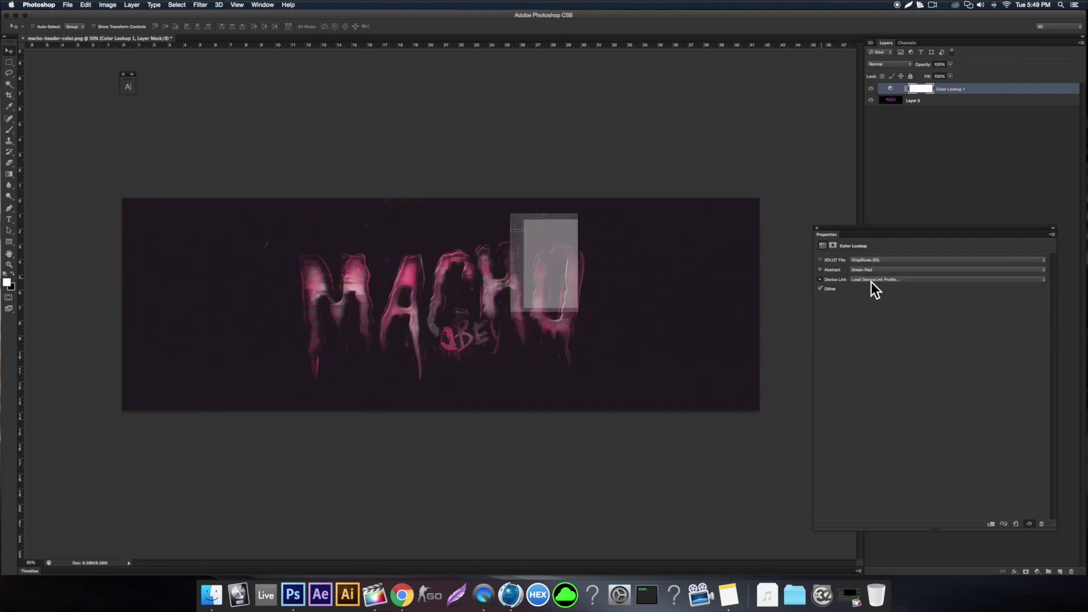
{"action": "left_click", "coordinate": [650, 479]}
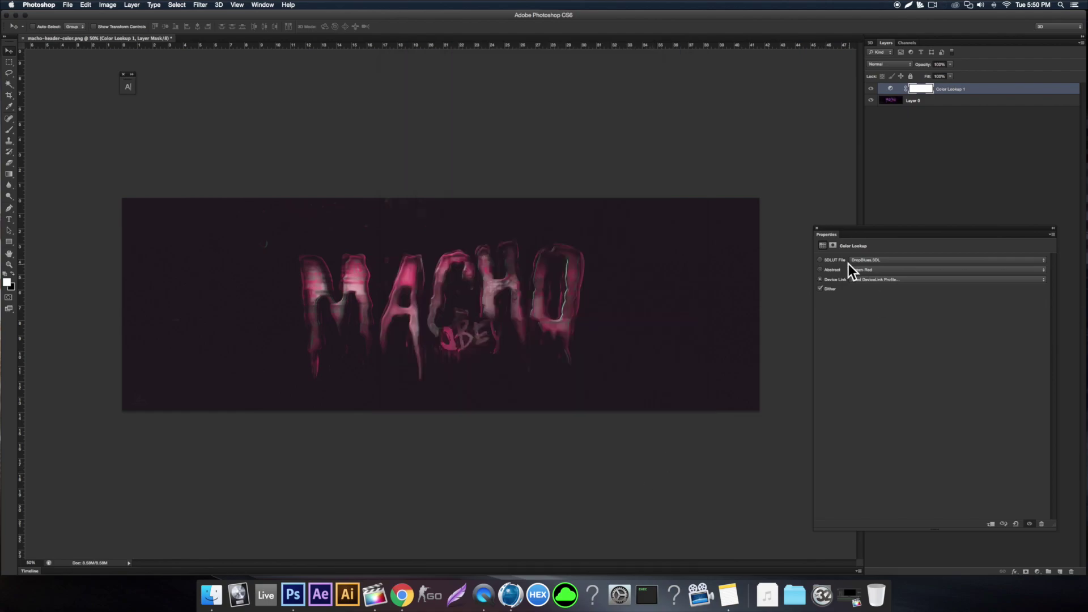
{"action": "left_click", "coordinate": [819, 260]}
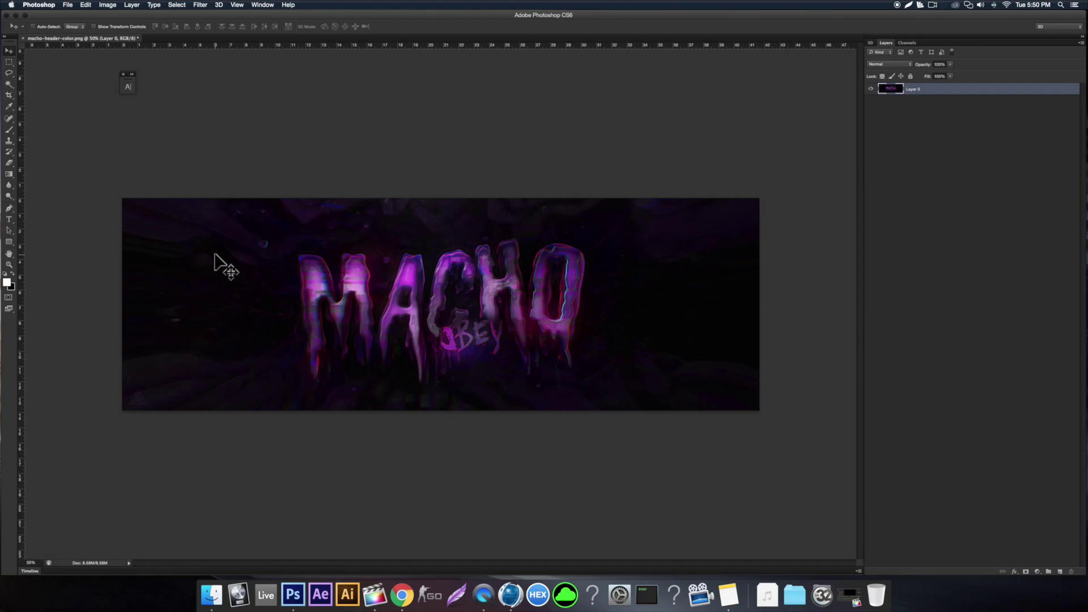
Duplicate the flattened header layer with Cmd+J to create Layer 0 copy
{"action": "key", "text": "super+j"}
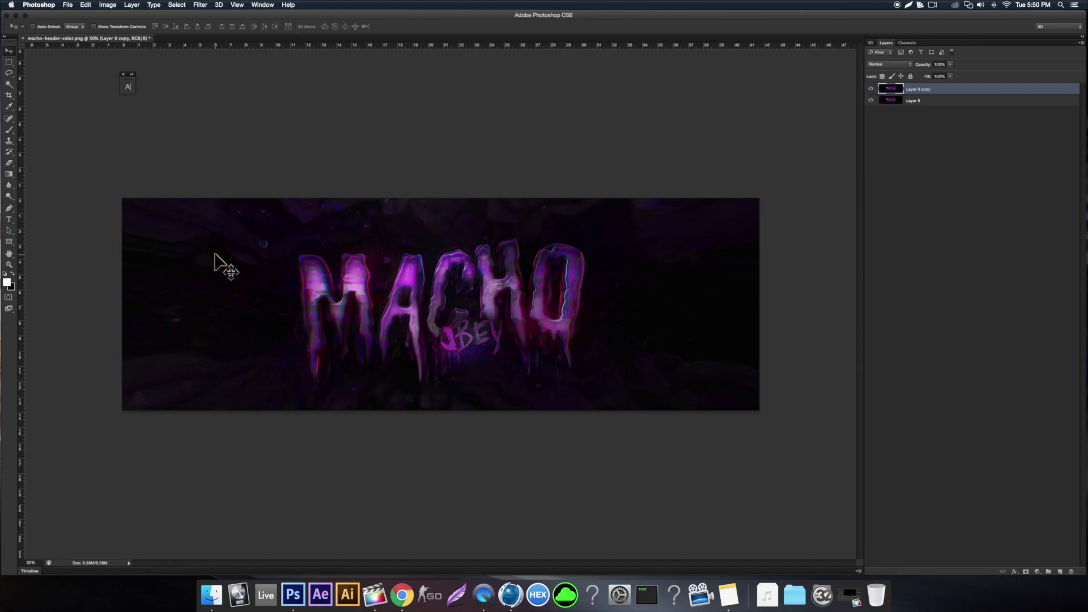
Apply a High Pass filter with a 6-pixel radius to Layer 0 copy
{"action": "left_click", "coordinate": [201, 4]}
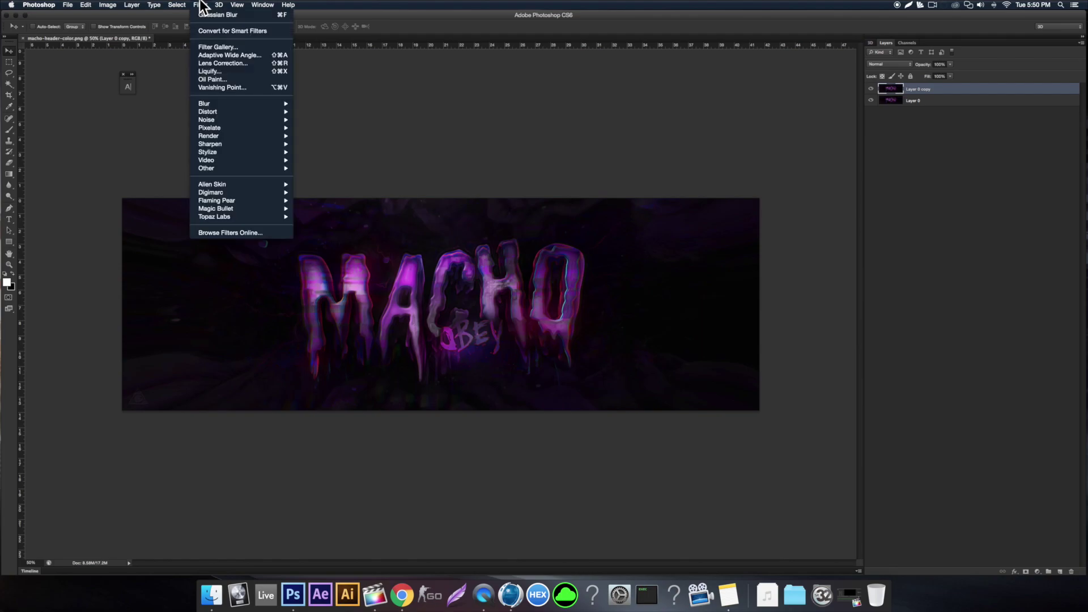
{"action": "mouse_move", "coordinate": [285, 169]}
{"action": "left_click", "coordinate": [318, 175]}
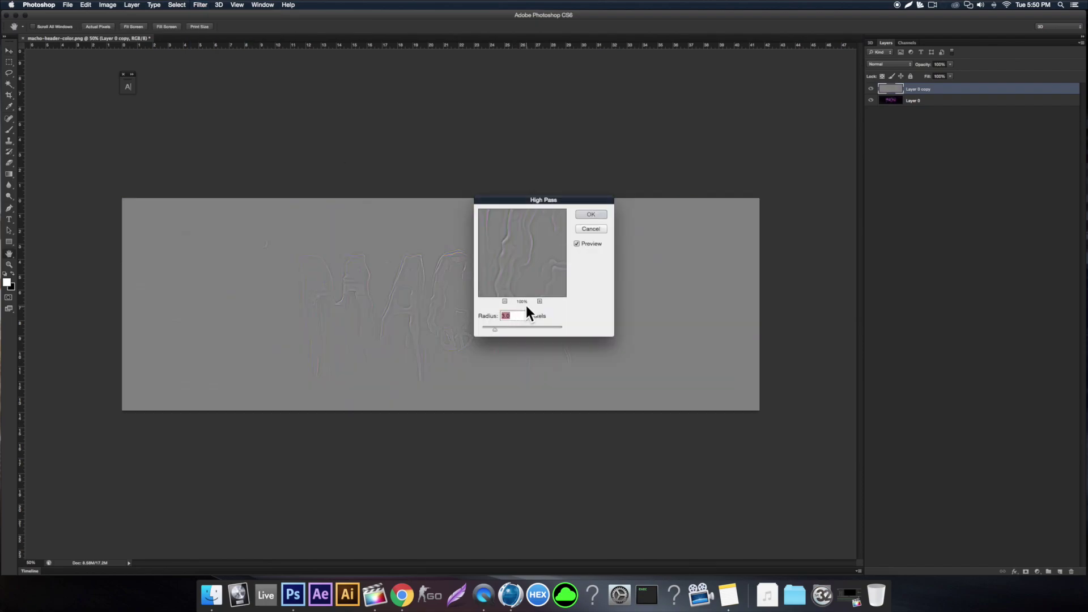
{"action": "type", "text": "6"}
{"action": "key", "text": "Return"}
Set Layer 0 copy's blend mode to Overlay
{"action": "key", "text": "v"}
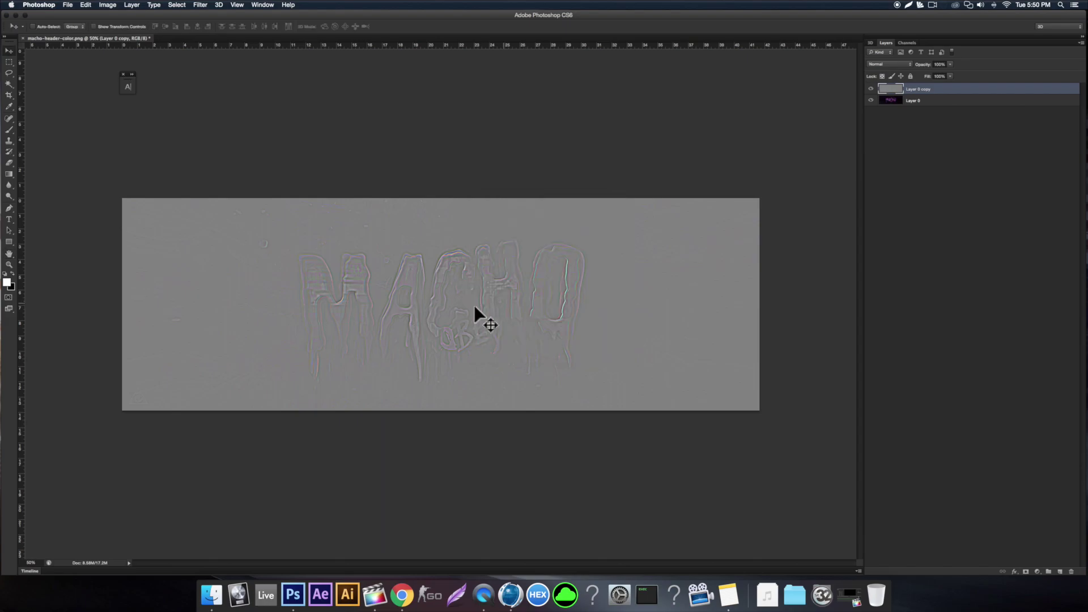
{"action": "left_click", "coordinate": [882, 64]}
{"action": "left_click", "coordinate": [885, 143]}
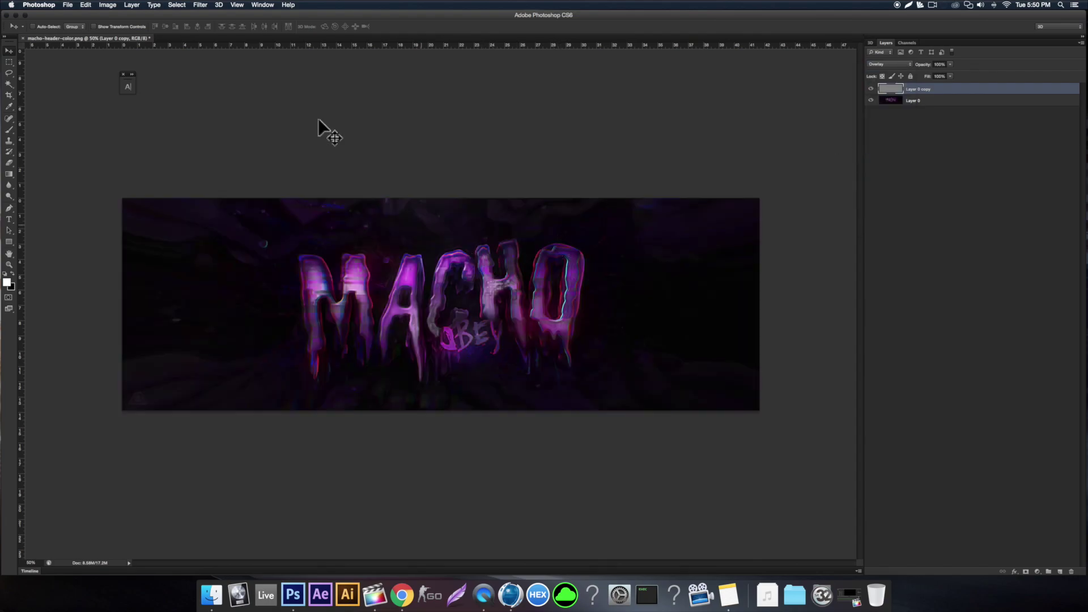
Blur the High Pass layer with a 2-pixel Gaussian Blur
{"action": "left_click", "coordinate": [209, 7]}
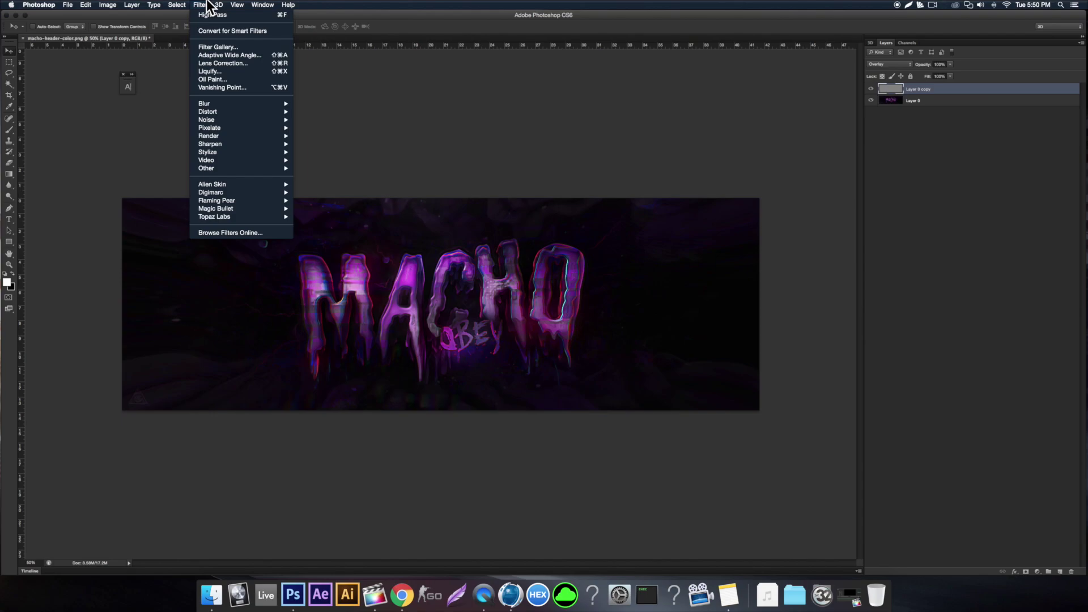
{"action": "mouse_move", "coordinate": [277, 104]}
{"action": "left_click", "coordinate": [347, 169]}
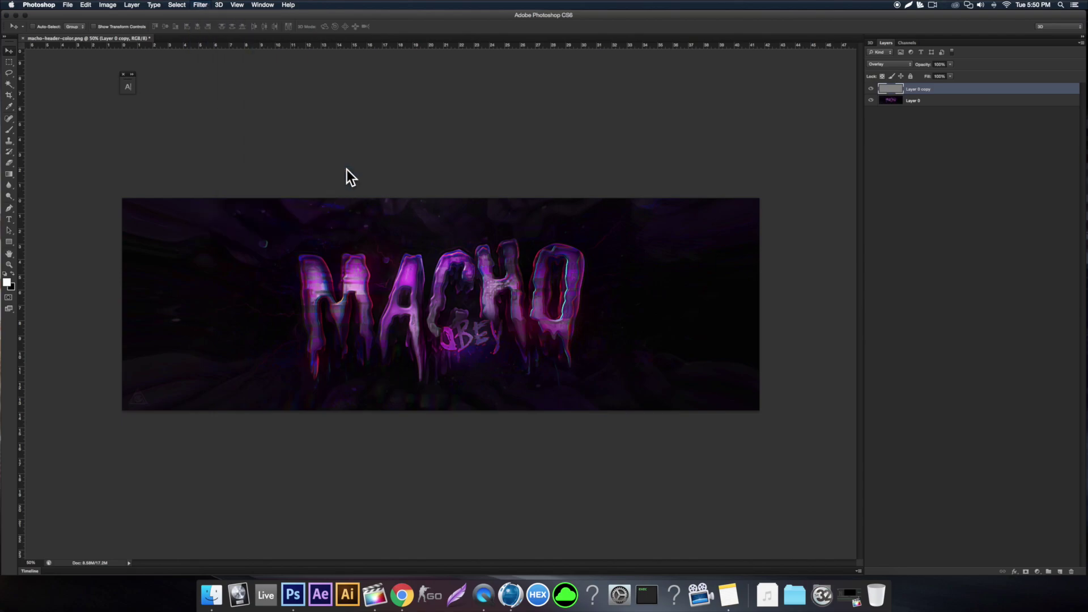
{"action": "type", "text": "2"}
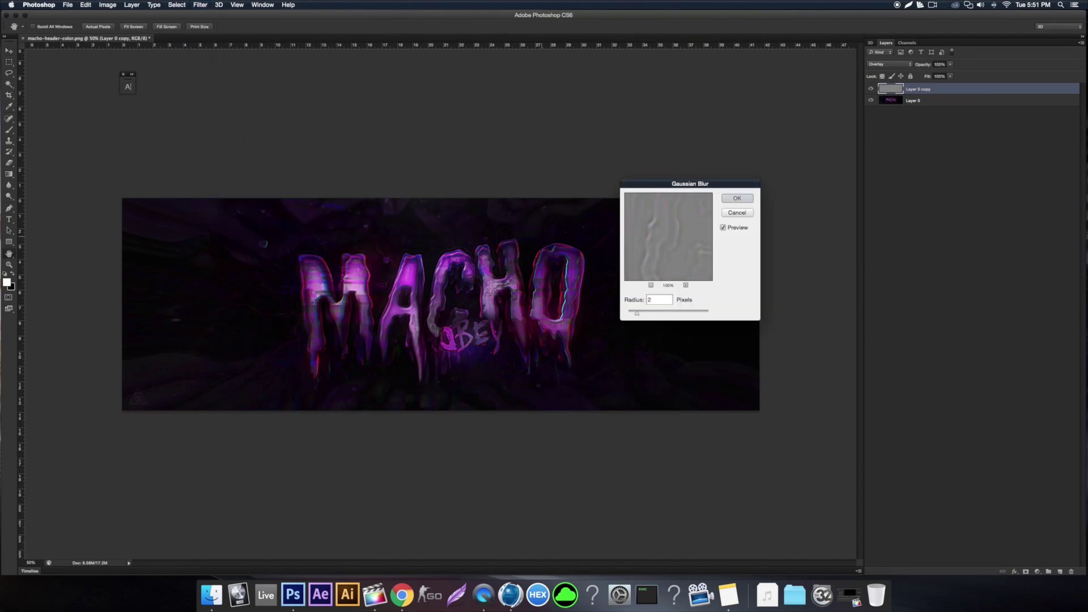
{"action": "key", "text": "Return"}
{"action": "key", "text": "v"}
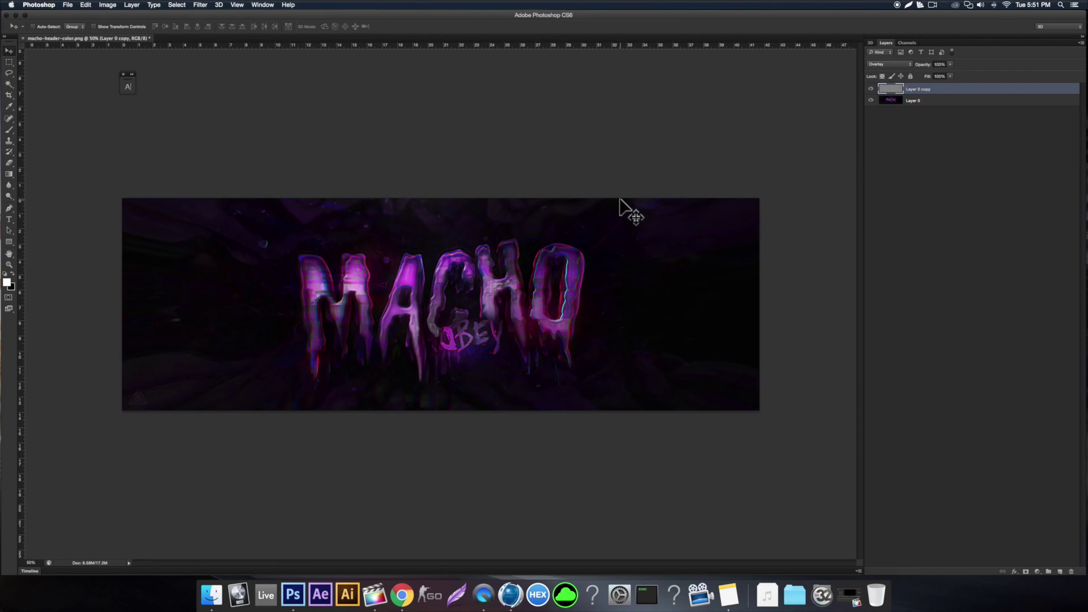
Compare the sharpening on and off, lower the layer's fill slightly, and merge it into Layer 0
{"action": "left_click", "coordinate": [871, 89]}
{"action": "left_click", "coordinate": [871, 89]}
{"action": "left_click", "coordinate": [870, 89]}
{"action": "left_click", "coordinate": [870, 89]}
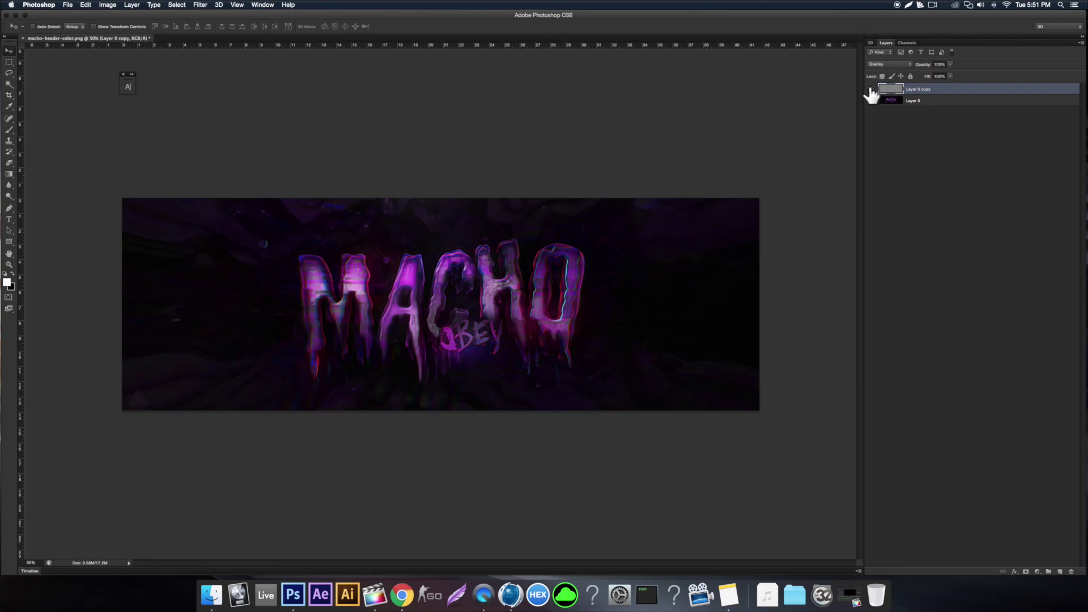
{"action": "left_click", "coordinate": [949, 76]}
{"action": "left_click", "coordinate": [933, 84]}
{"action": "left_click", "coordinate": [870, 89]}
{"action": "key", "text": "BackSpace"}
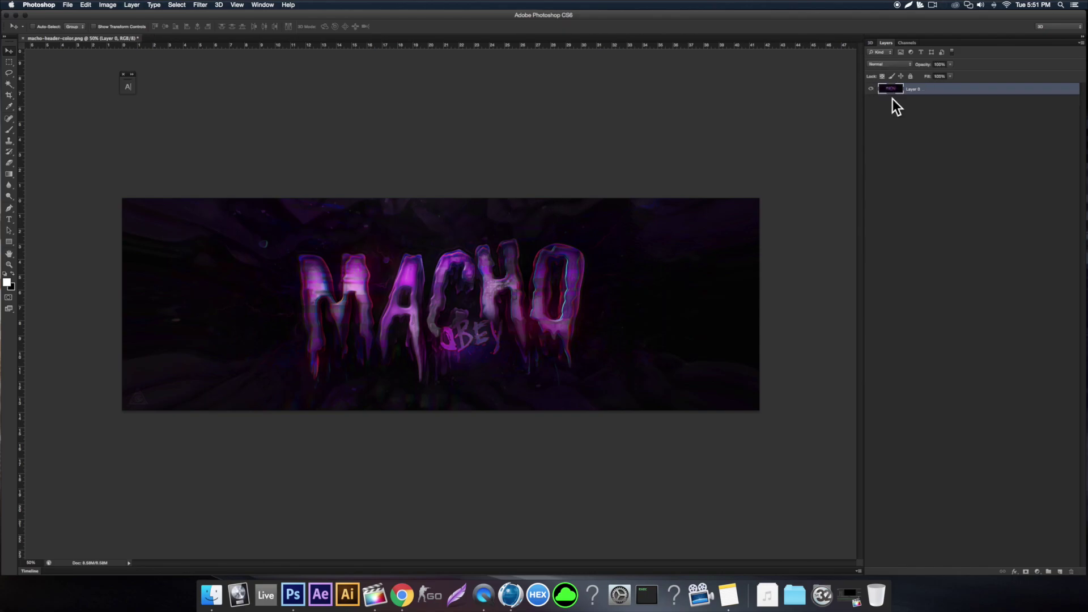
Duplicate the merged Layer 0 and apply Smart Sharpen with default 1.0 px radius to the copy
{"action": "key", "text": "super+j"}
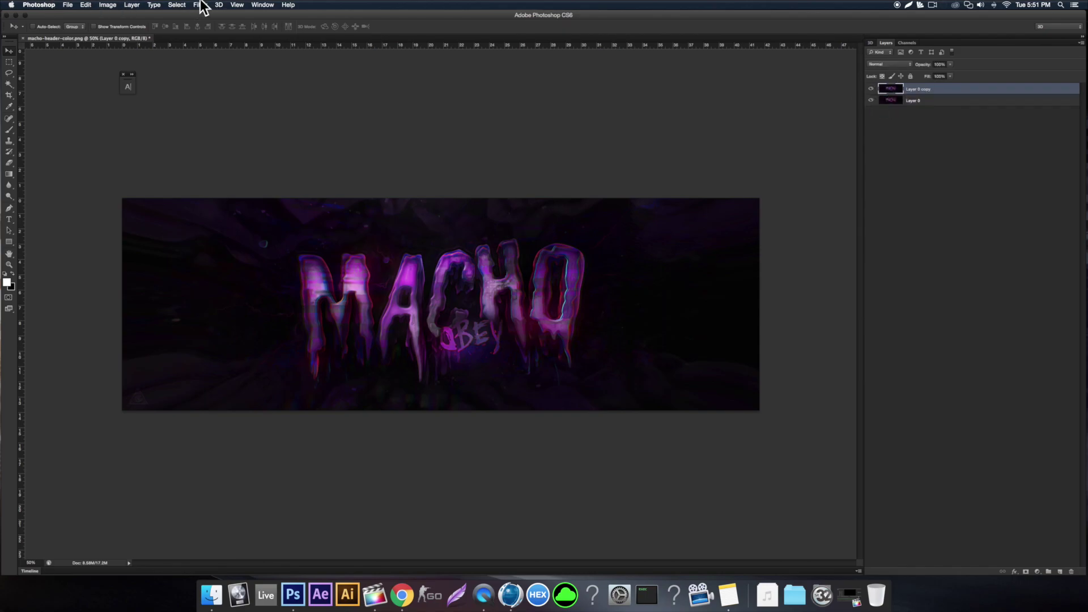
{"action": "left_click", "coordinate": [200, 4]}
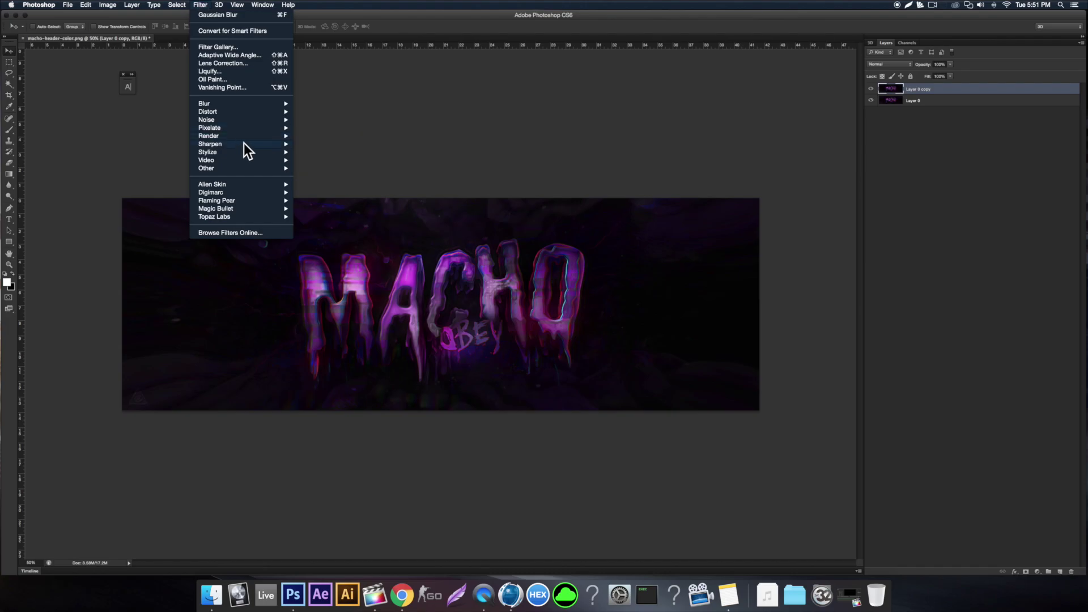
{"action": "mouse_move", "coordinate": [244, 143]}
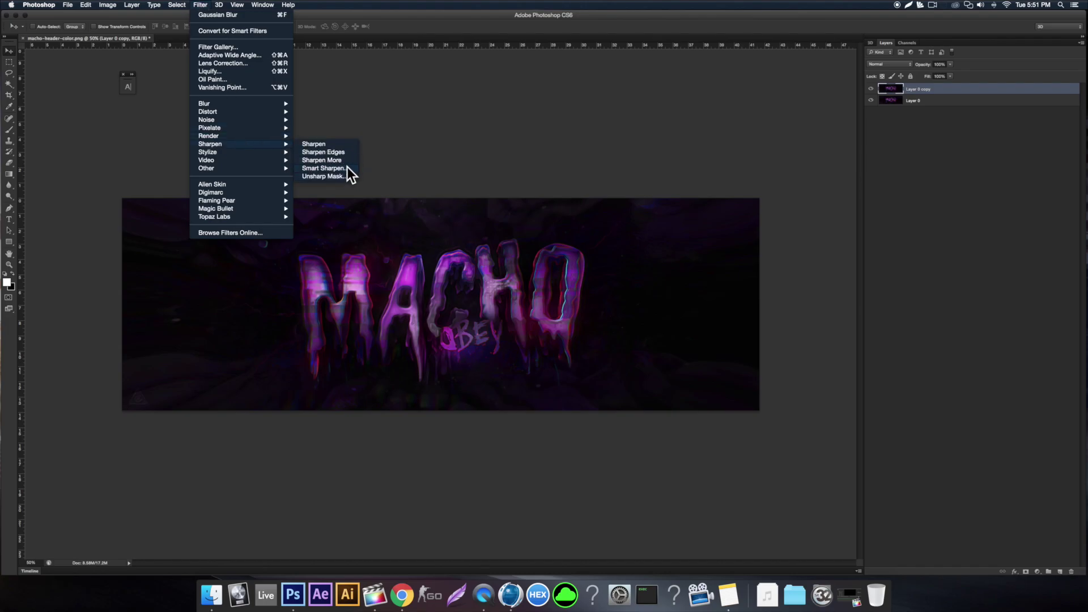
{"action": "left_click", "coordinate": [343, 168]}
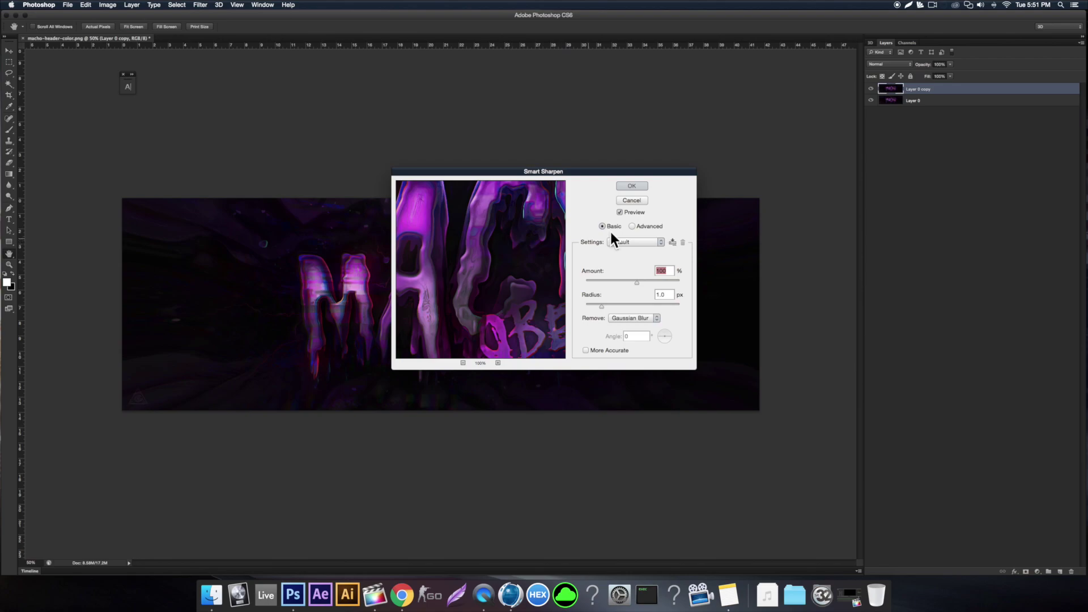
{"action": "left_click_drag", "start_coordinate": [566, 168], "coordinate": [697, 137]}
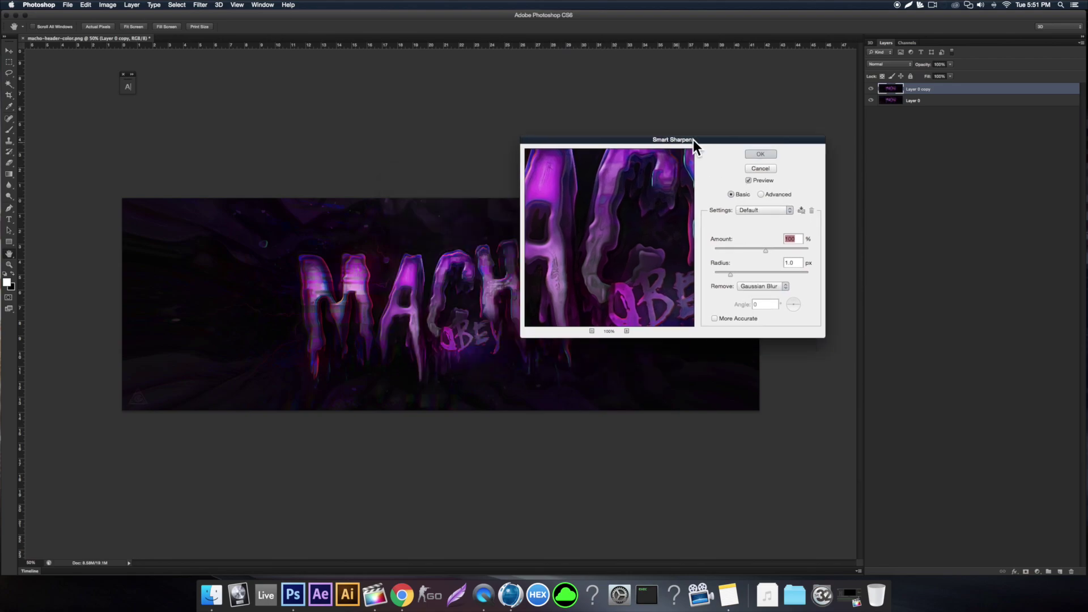
{"action": "left_click", "coordinate": [761, 157]}
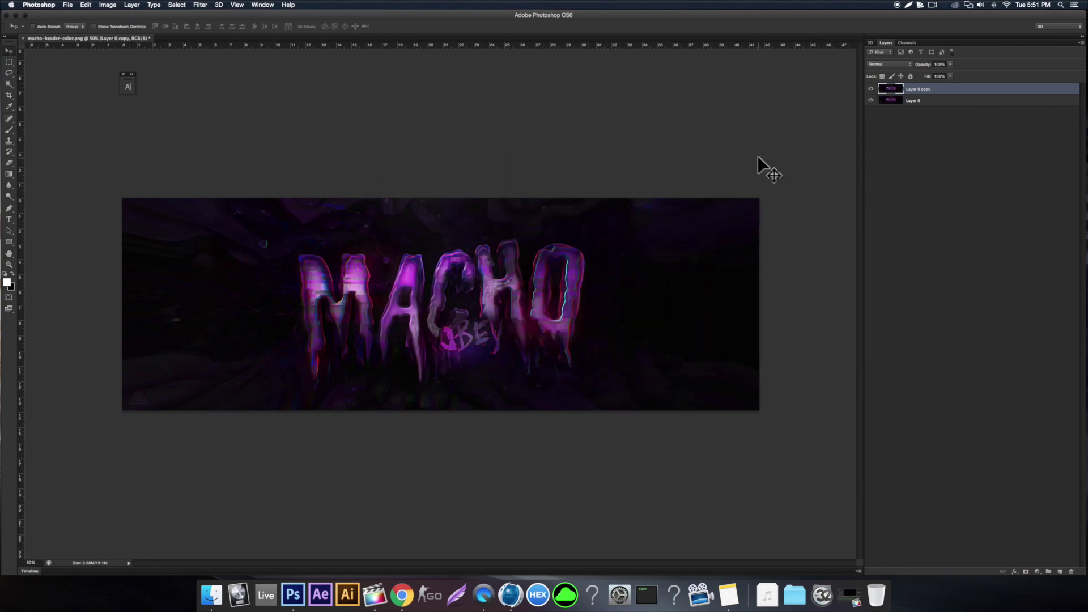
{"action": "left_click", "coordinate": [871, 89]}
{"action": "left_click", "coordinate": [871, 89]}
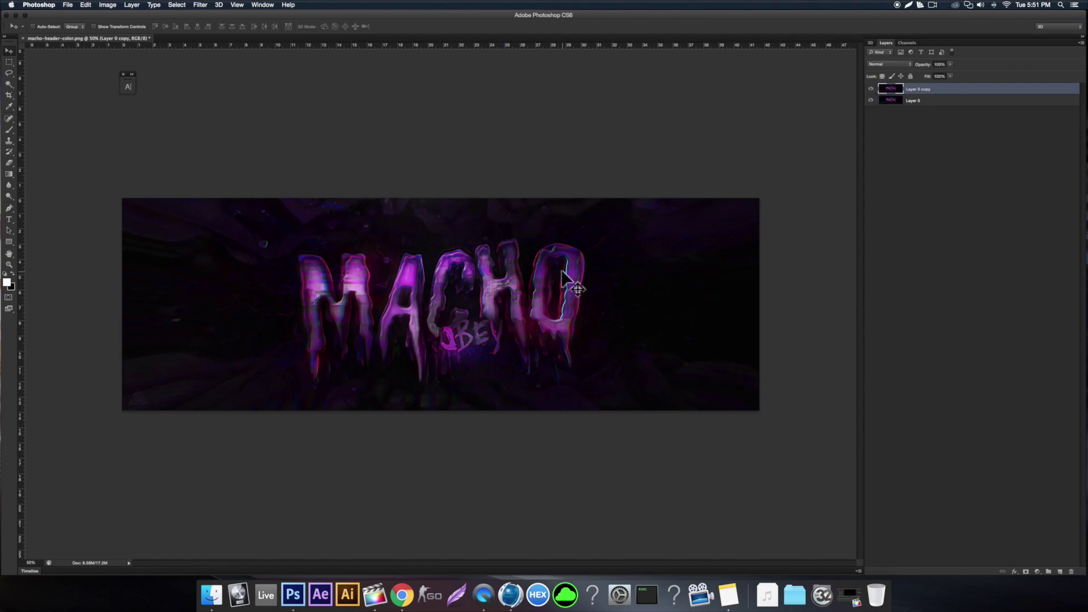